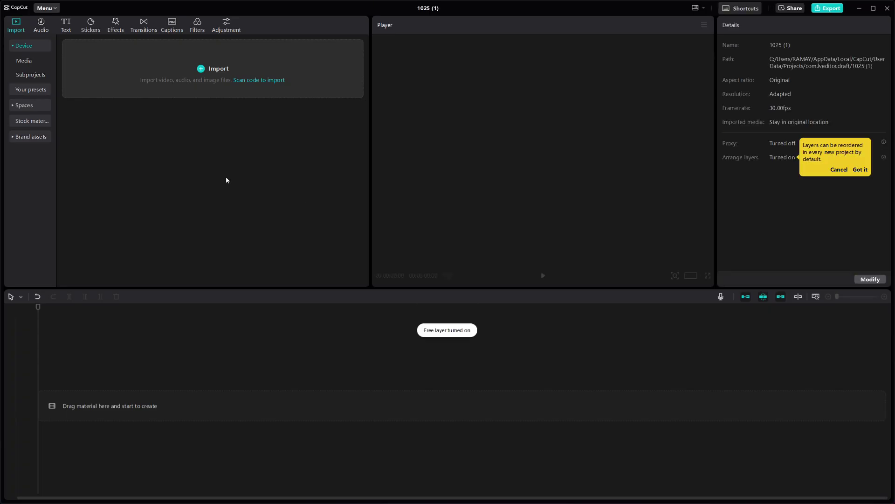
- Import the Earth-sunrise image from Desktop and drop it onto the timeline
{"action": "left_click", "coordinate": [244, 72]}
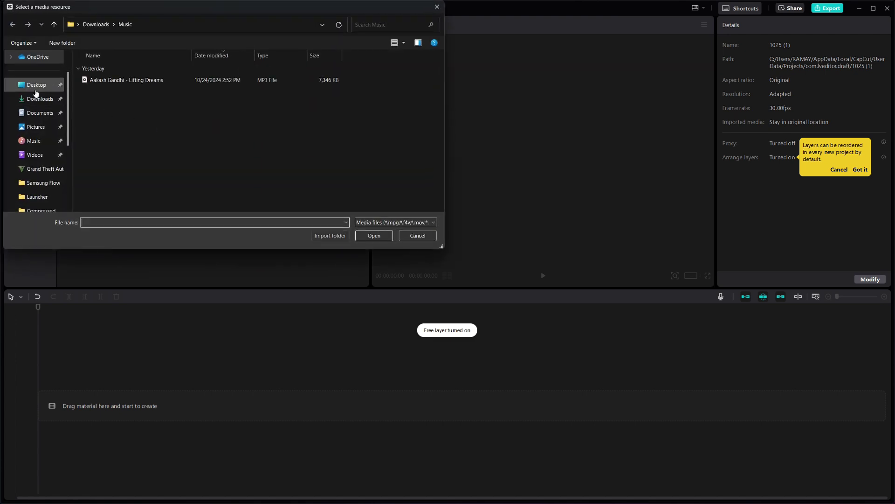
{"action": "left_click", "coordinate": [43, 85]}
{"action": "double_click", "coordinate": [143, 70]}
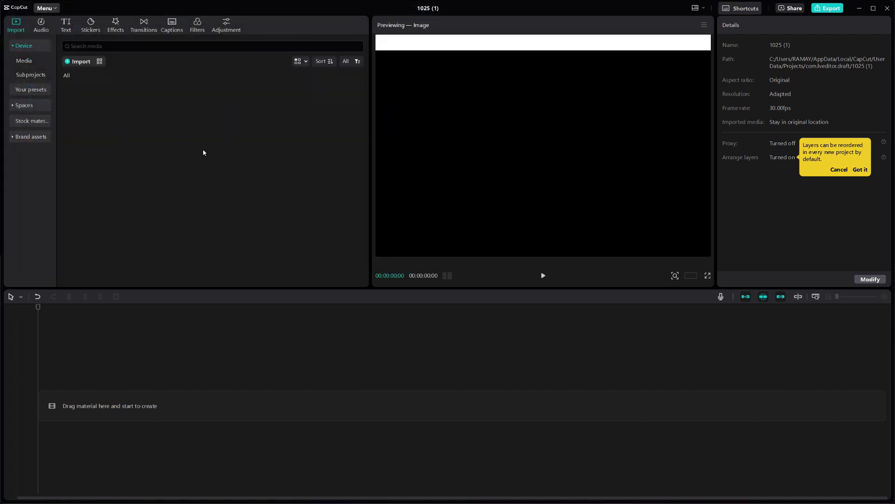
{"action": "mouse_move", "coordinate": [70, 117]}
{"action": "left_mouse_down"}
{"action": "mouse_move", "coordinate": [116, 296]}
{"action": "mouse_move", "coordinate": [84, 372]}
{"action": "mouse_move", "coordinate": [114, 398]}
{"action": "mouse_move", "coordinate": [97, 411]}
{"action": "left_mouse_up"}
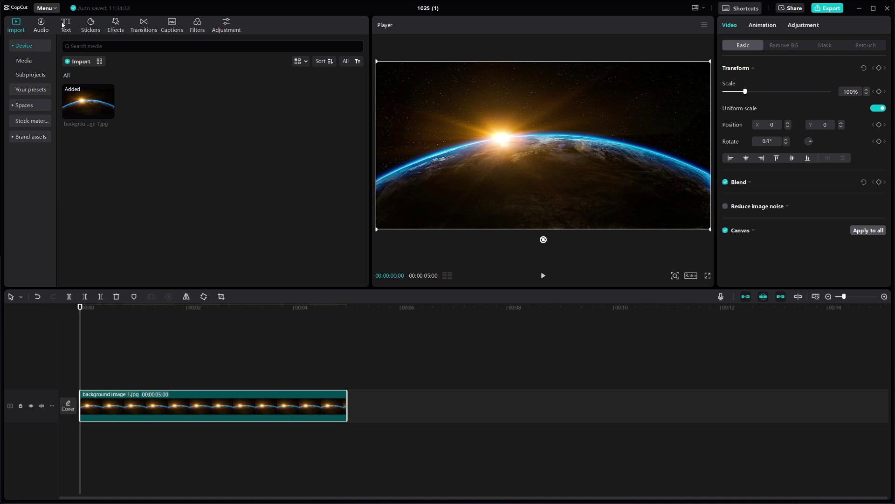
- Add a Default text clip over the Earth image and select it
{"action": "left_click", "coordinate": [64, 27]}
{"action": "mouse_move", "coordinate": [82, 71]}
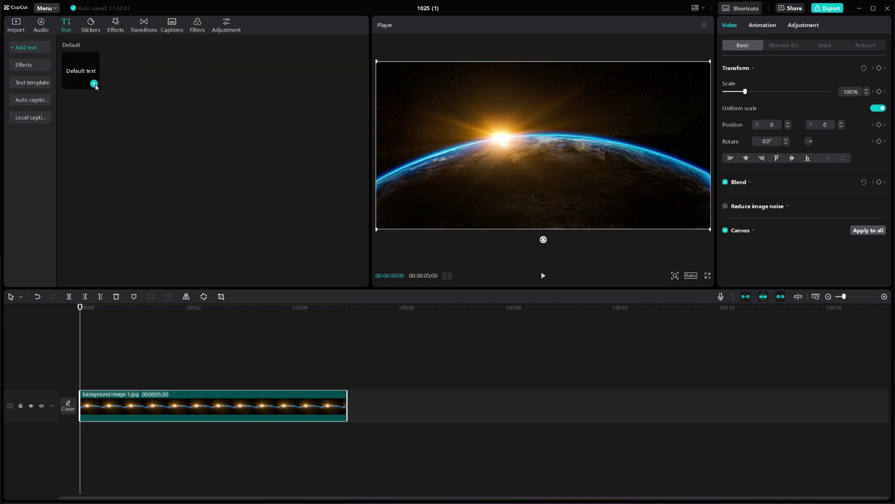
{"action": "left_click", "coordinate": [94, 84]}
{"action": "left_click", "coordinate": [125, 384]}
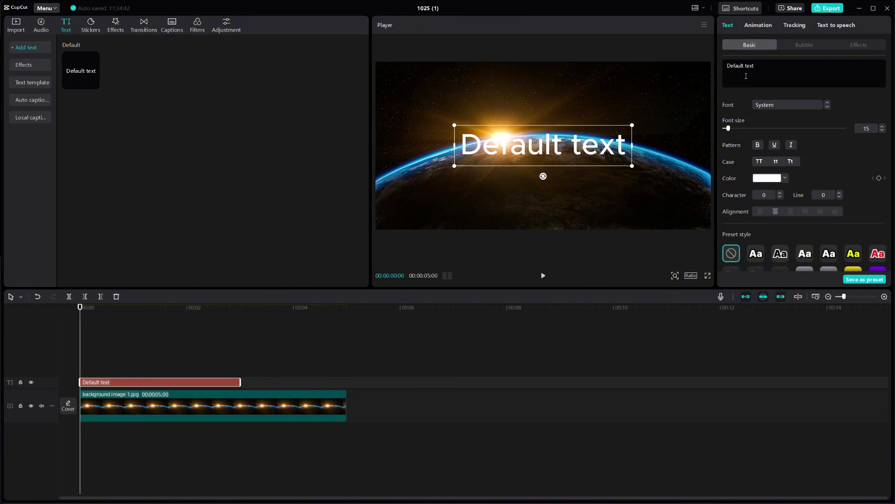
- Enlarge the text box, replace its placeholder wording with 'Hello', and open Windows search
{"action": "left_click_drag", "start_coordinate": [633, 166], "coordinate": [645, 170]}
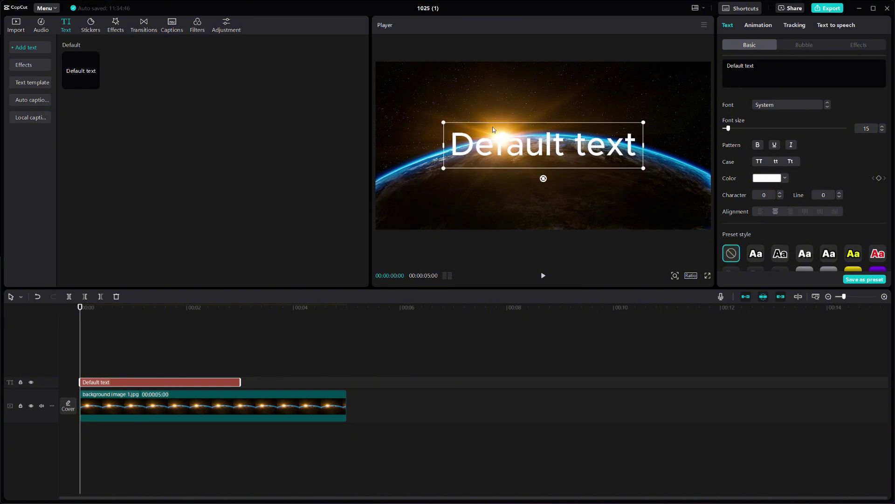
{"action": "triple_click", "coordinate": [794, 71]}
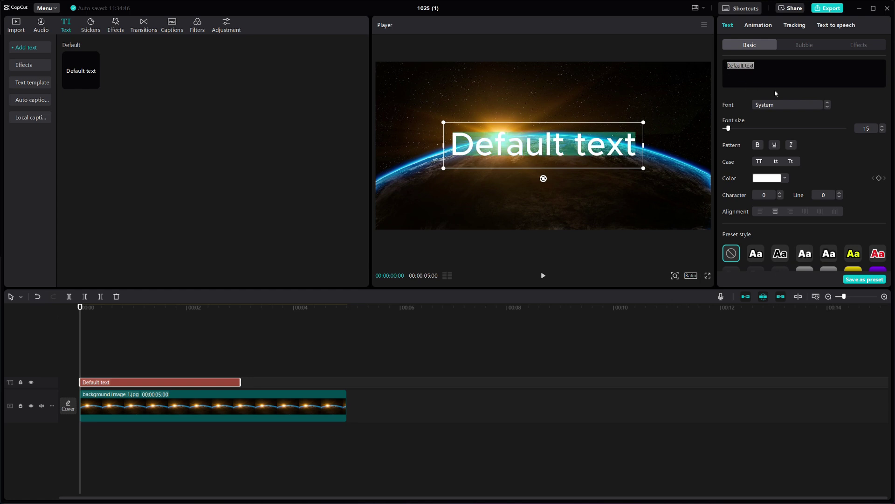
{"action": "key", "text": "BackSpace"}
{"action": "type", "text": "He"}
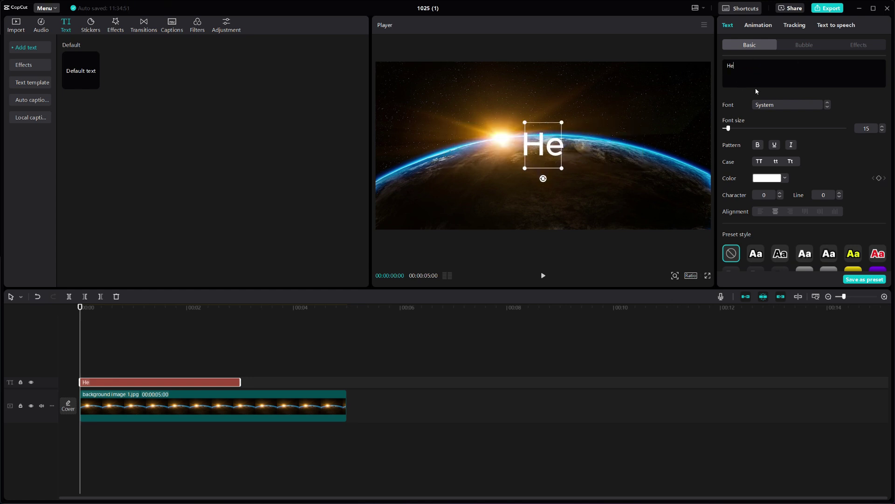
{"action": "type", "text": "llo"}
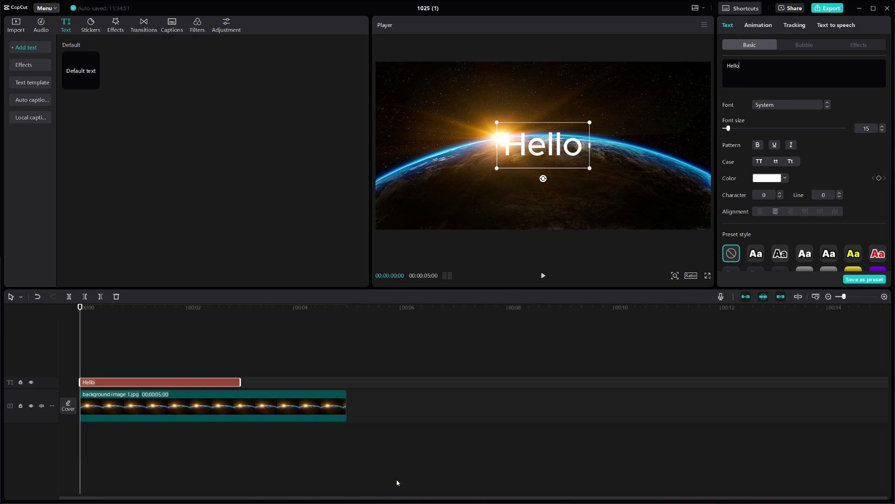
{"action": "key", "text": "super"}
{"action": "type", "text": "sett"}
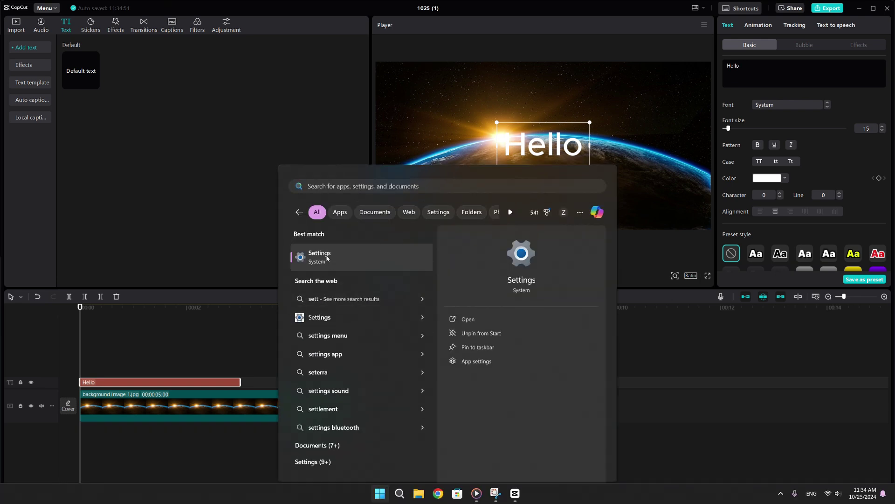
- Confirm Hindi is in Language & region's preferred languages, then switch keyboard input to Hindi
{"action": "left_click", "coordinate": [326, 259]}
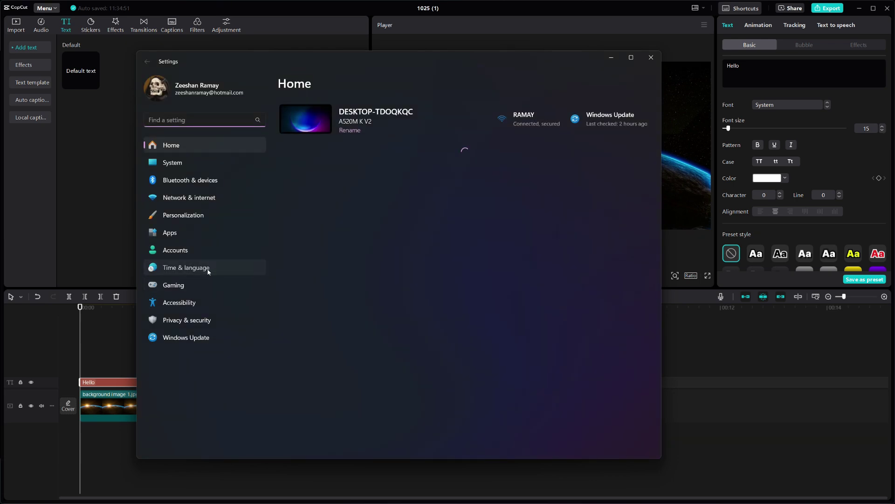
{"action": "left_click", "coordinate": [206, 267]}
{"action": "left_click", "coordinate": [343, 194]}
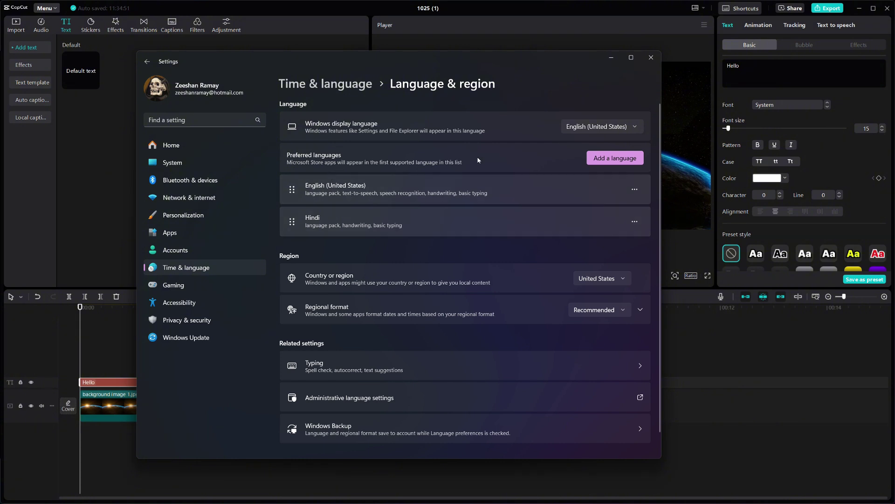
{"action": "left_click", "coordinate": [615, 157]}
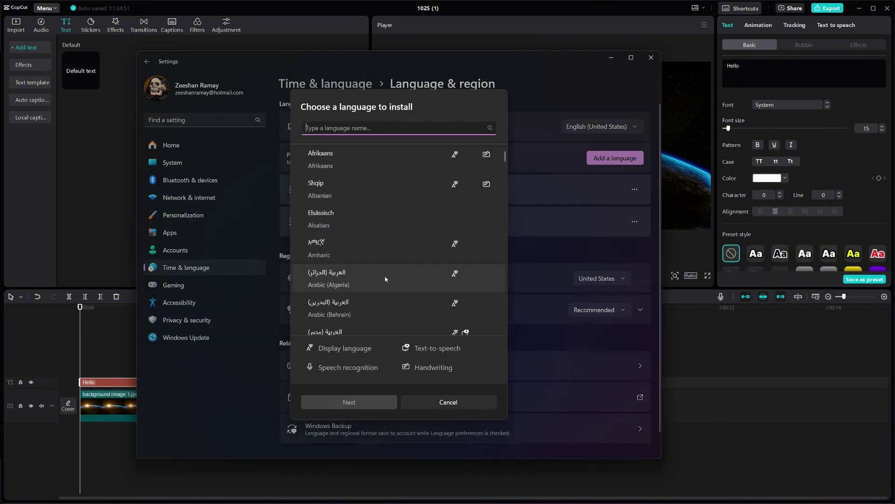
{"action": "type", "text": "hindi"}
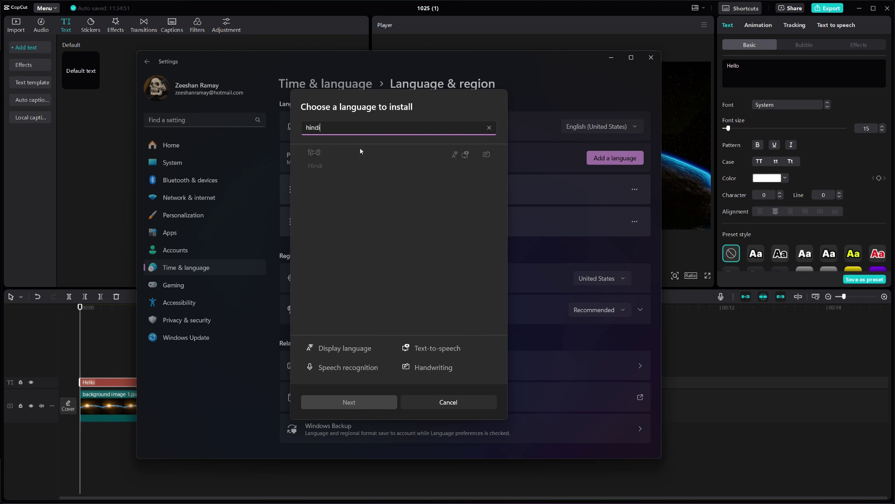
{"action": "left_click", "coordinate": [475, 406]}
{"action": "key", "text": "super+space"}
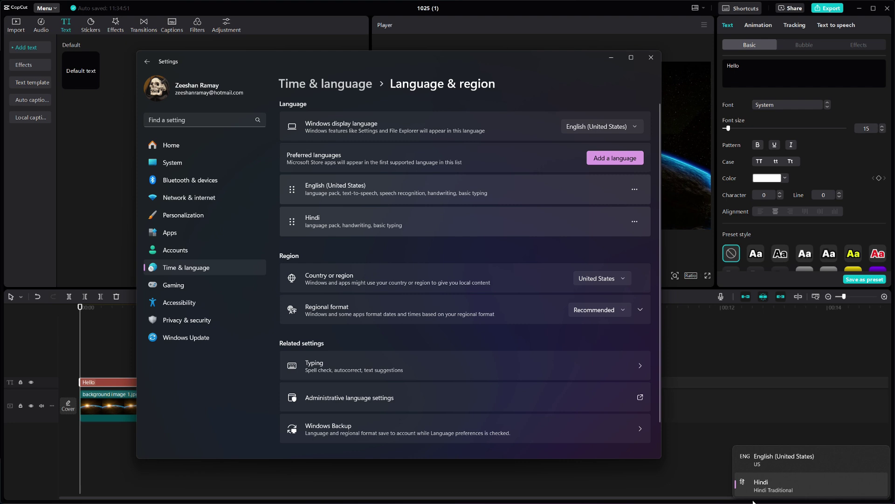
{"action": "left_click", "coordinate": [746, 393]}
- Replace the Hello caption with Devanagari Hindi text and enlarge it over the Earth
{"action": "left_click", "coordinate": [491, 377]}
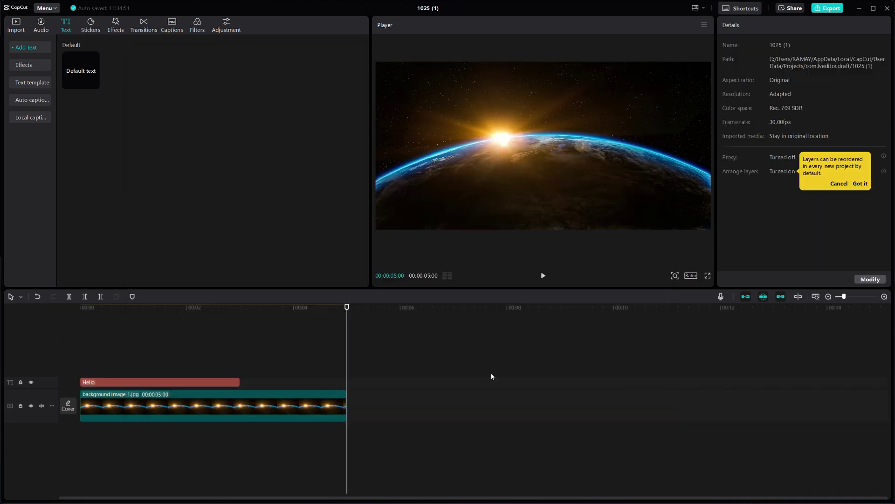
{"action": "left_click", "coordinate": [186, 382]}
{"action": "left_click_drag", "start_coordinate": [345, 307], "coordinate": [86, 307]}
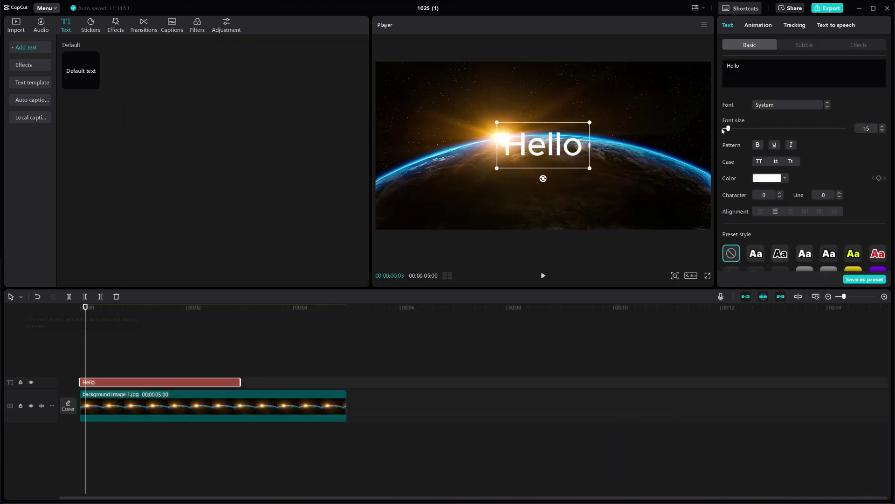
{"action": "double_click", "coordinate": [732, 66]}
{"action": "type", "text": "फात"}
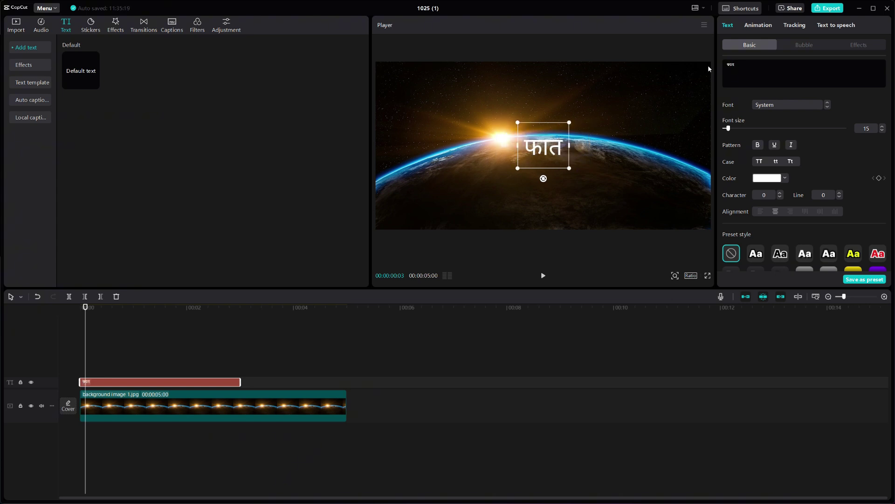
{"action": "type", "text": "ितग पदै ौ"}
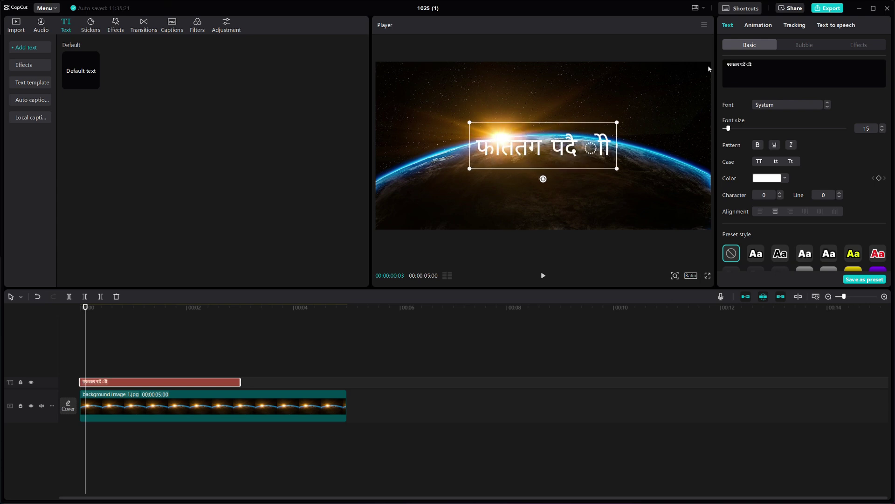
{"action": "type", "text": "ा"}
{"action": "key", "text": "BackSpace"}
{"action": "type", "text": "बदह"}
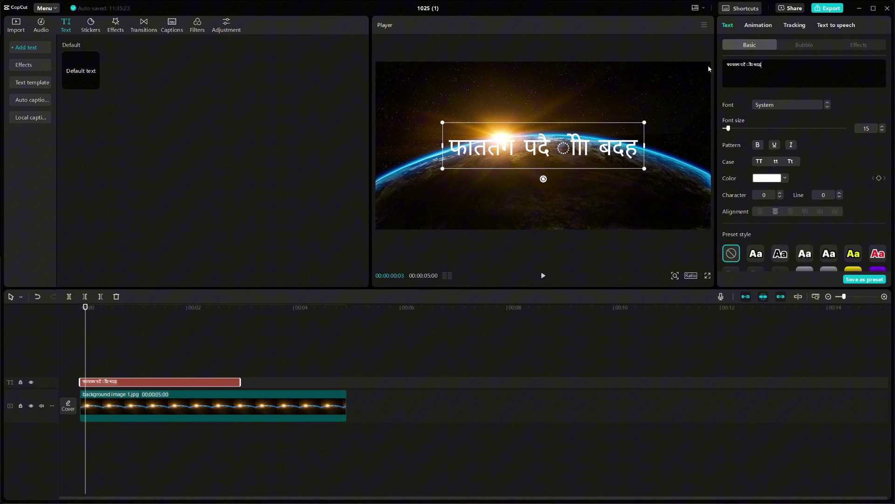
{"action": "left_click_drag", "start_coordinate": [644, 168], "coordinate": [677, 195]}
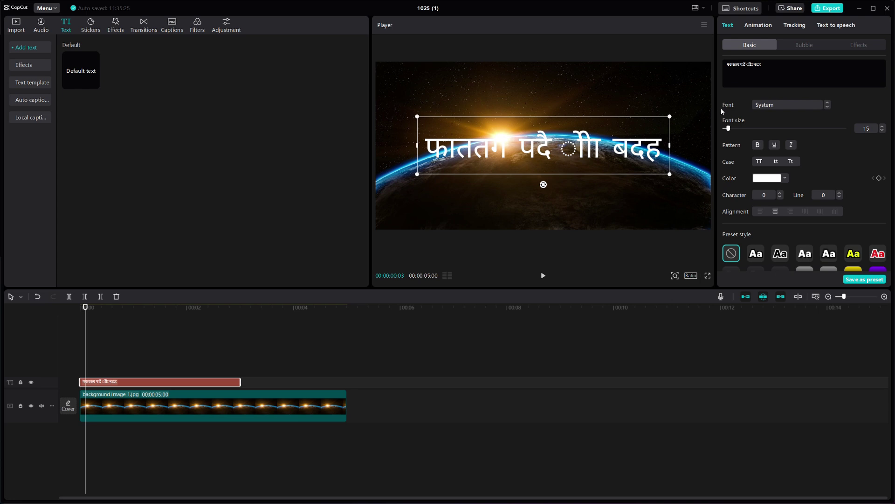
- Set the Hindi caption's font to ZY Rainbow after briefly trying Terror
{"action": "left_click", "coordinate": [796, 106]}
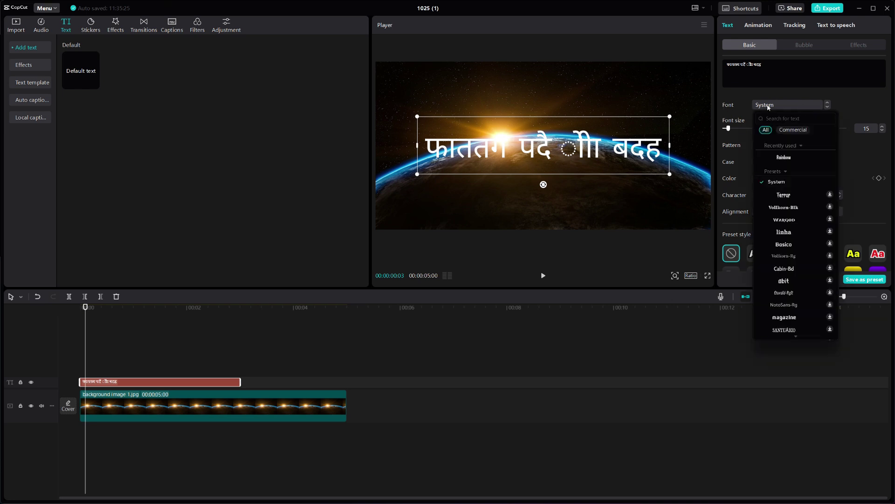
{"action": "left_click", "coordinate": [809, 197]}
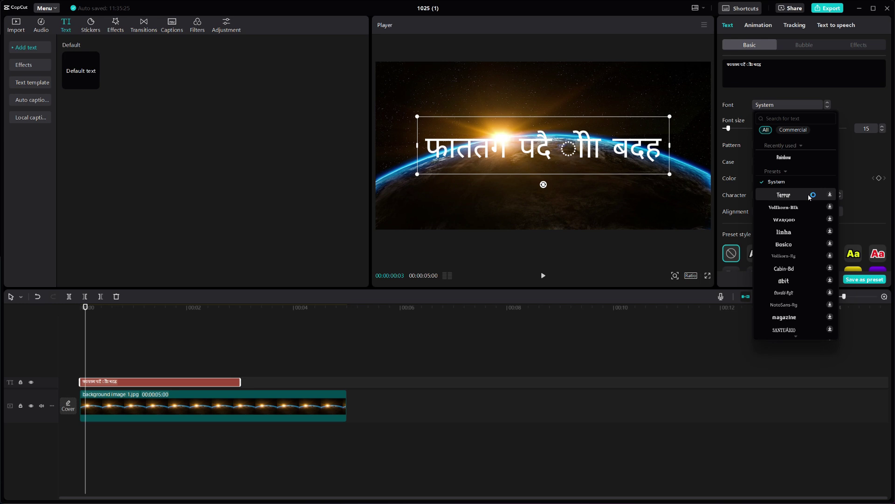
{"action": "scroll", "coordinate": [801, 219], "scroll_direction": "down", "scroll_amount": 5}
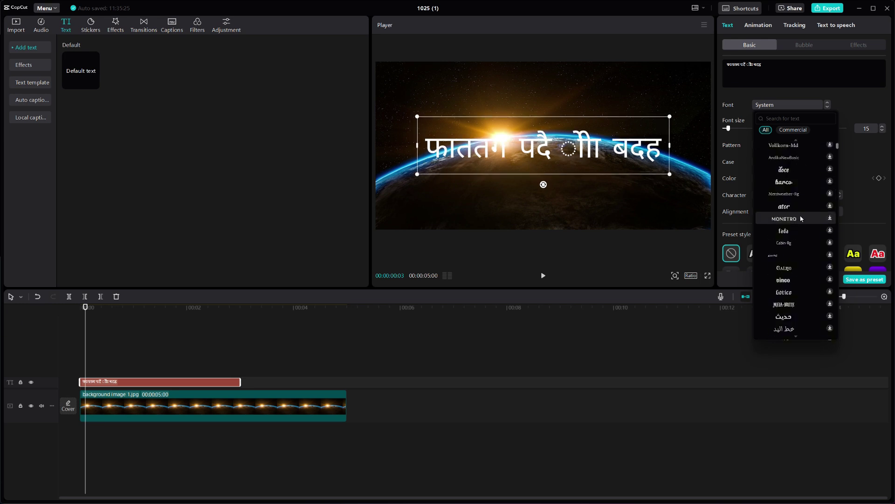
{"action": "scroll", "coordinate": [801, 219], "scroll_direction": "down", "scroll_amount": 3}
{"action": "scroll", "coordinate": [799, 227], "scroll_direction": "down", "scroll_amount": 3}
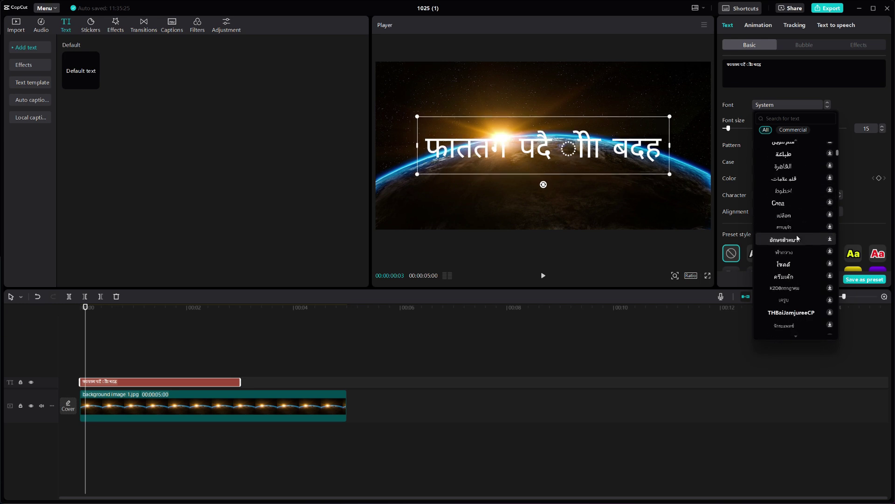
{"action": "scroll", "coordinate": [805, 227], "scroll_direction": "up", "scroll_amount": 10}
{"action": "left_click", "coordinate": [783, 156]}
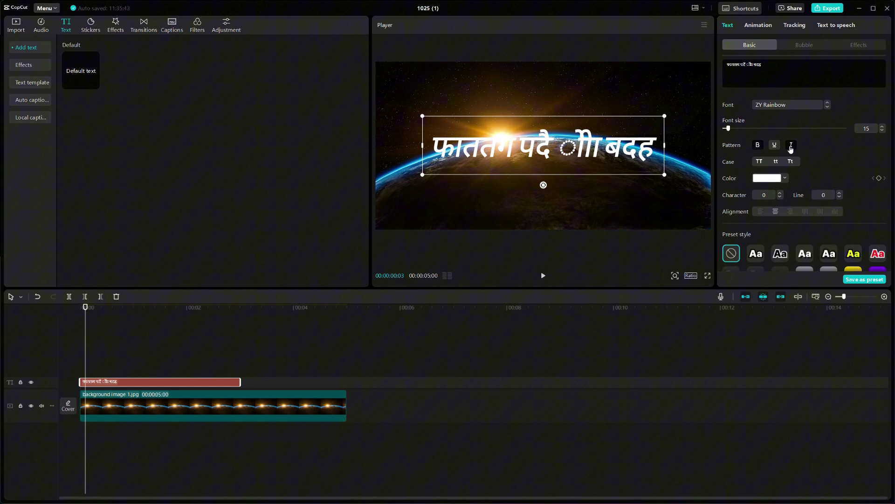
- Give the Hindi title the white outlined preset and a drop shadow, with no background box
{"action": "left_click", "coordinate": [774, 146]}
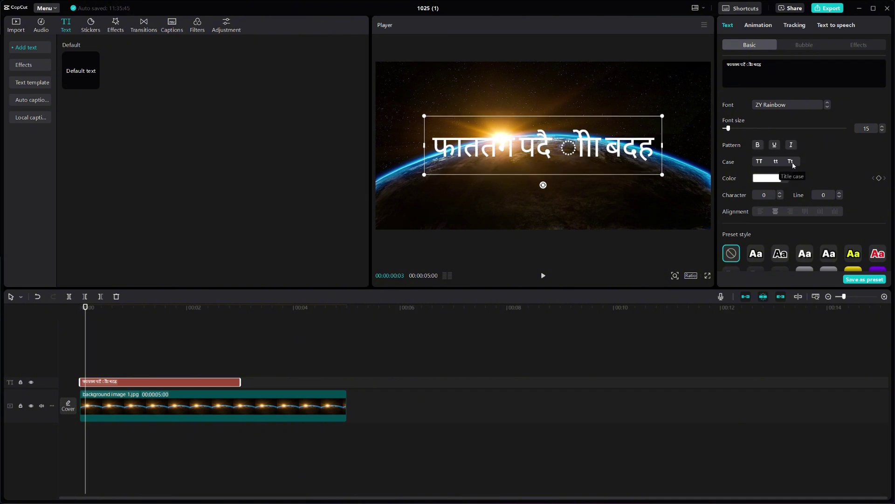
{"action": "scroll", "coordinate": [795, 162], "scroll_direction": "down", "scroll_amount": 2}
{"action": "scroll", "coordinate": [797, 151], "scroll_direction": "down", "scroll_amount": 2}
{"action": "scroll", "coordinate": [799, 142], "scroll_direction": "up", "scroll_amount": 1}
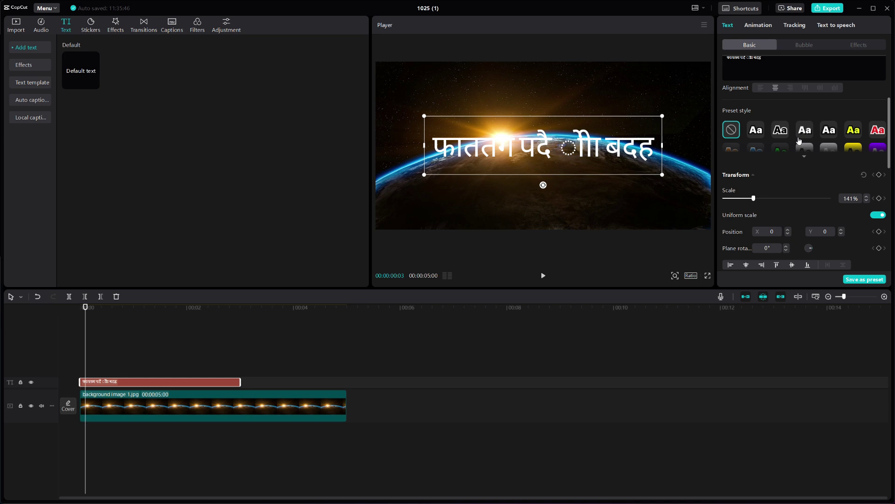
{"action": "scroll", "coordinate": [799, 140], "scroll_direction": "up", "scroll_amount": 3}
{"action": "left_click", "coordinate": [756, 254]}
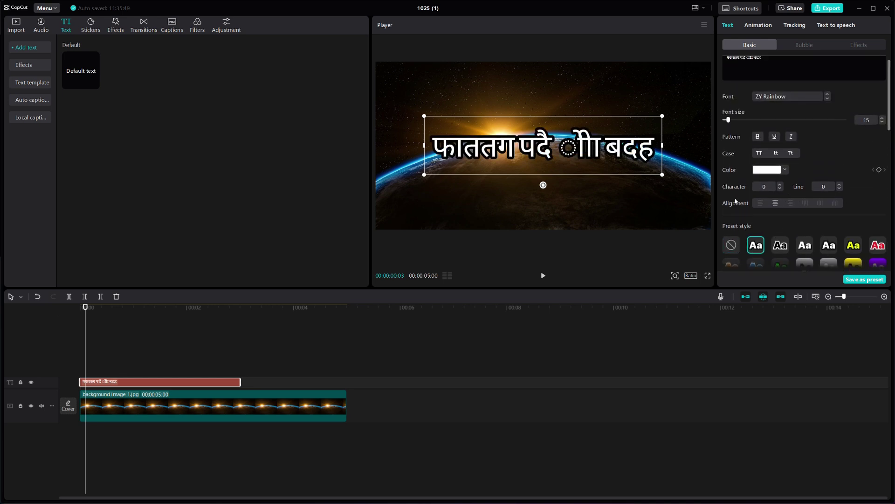
{"action": "scroll", "coordinate": [739, 140], "scroll_direction": "down", "scroll_amount": 2}
{"action": "scroll", "coordinate": [739, 141], "scroll_direction": "down", "scroll_amount": 1}
{"action": "scroll", "coordinate": [738, 154], "scroll_direction": "down", "scroll_amount": 2}
{"action": "scroll", "coordinate": [731, 176], "scroll_direction": "down", "scroll_amount": 1}
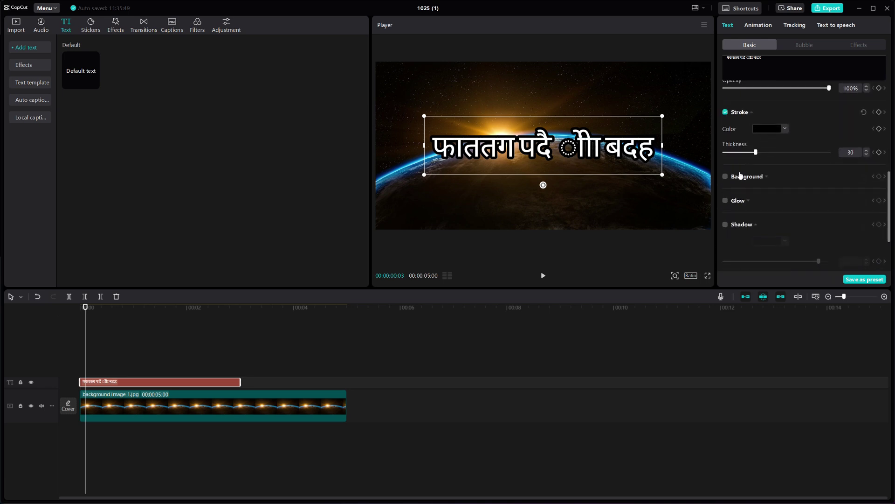
{"action": "left_click", "coordinate": [726, 176]}
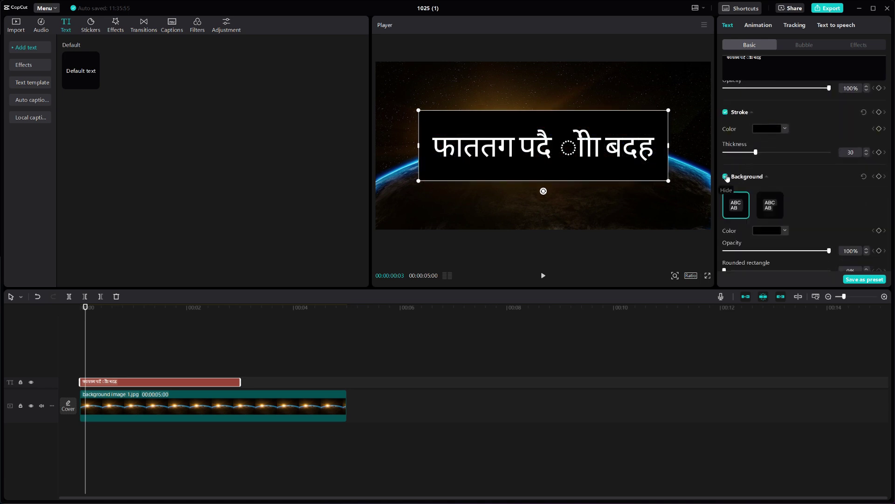
{"action": "left_click", "coordinate": [727, 177]}
{"action": "scroll", "coordinate": [742, 164], "scroll_direction": "down", "scroll_amount": 1}
{"action": "scroll", "coordinate": [752, 150], "scroll_direction": "down", "scroll_amount": 1}
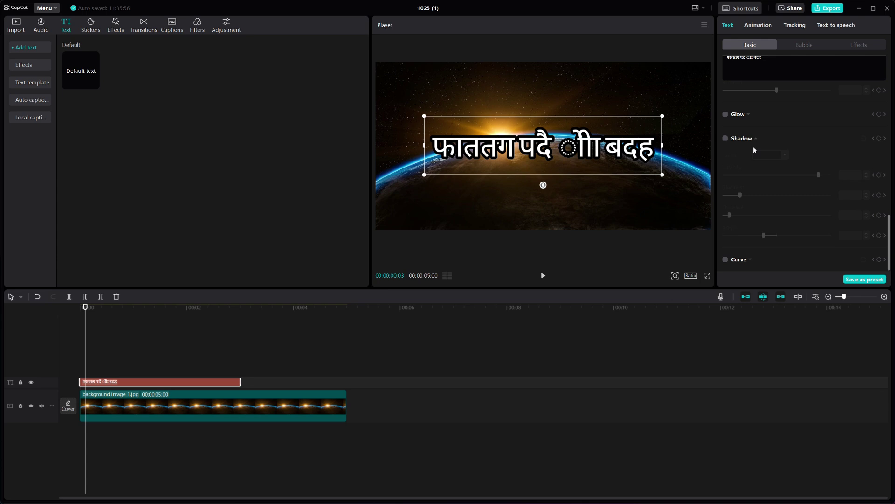
{"action": "scroll", "coordinate": [734, 210], "scroll_direction": "up", "scroll_amount": 2}
{"action": "scroll", "coordinate": [731, 176], "scroll_direction": "down", "scroll_amount": 2}
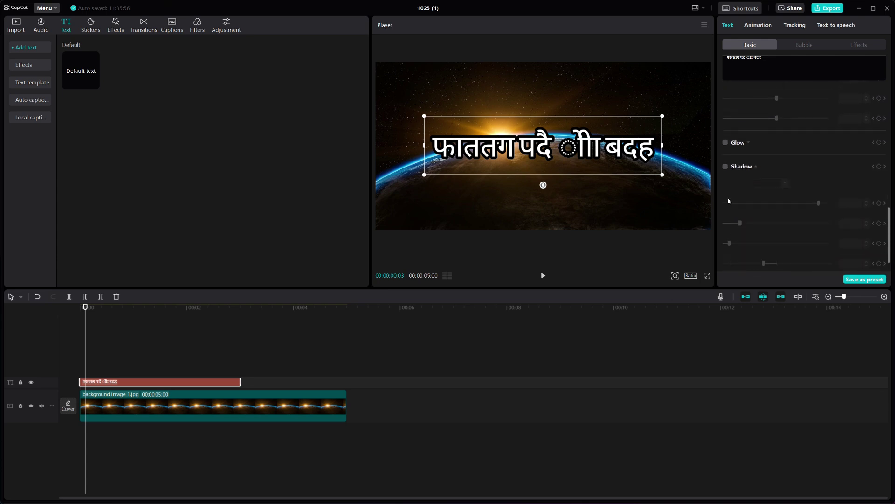
{"action": "left_click", "coordinate": [726, 138]}
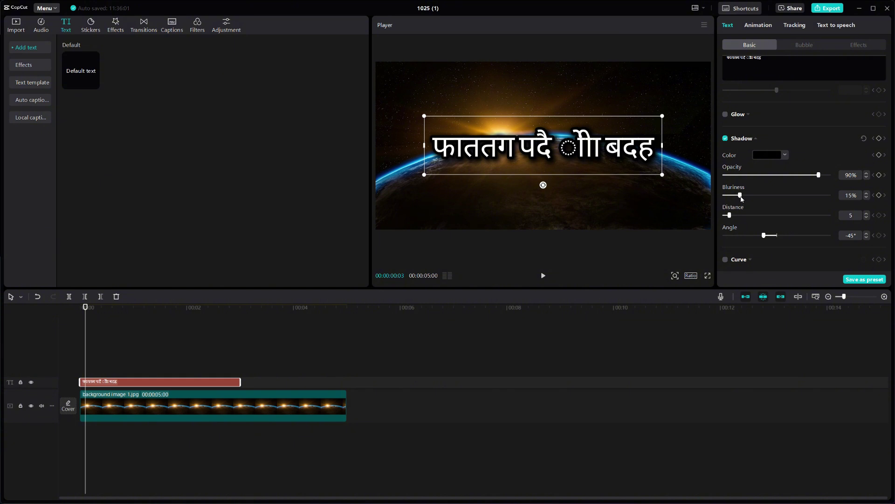
{"action": "scroll", "coordinate": [739, 144], "scroll_direction": "up", "scroll_amount": 3}
{"action": "scroll", "coordinate": [748, 147], "scroll_direction": "up", "scroll_amount": 1}
{"action": "scroll", "coordinate": [755, 182], "scroll_direction": "down", "scroll_amount": 1}
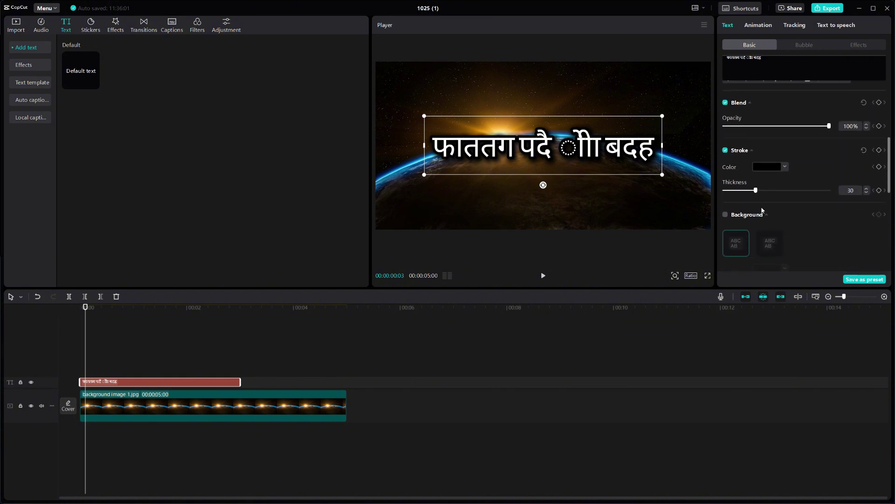
{"action": "scroll", "coordinate": [763, 216], "scroll_direction": "up", "scroll_amount": 1}
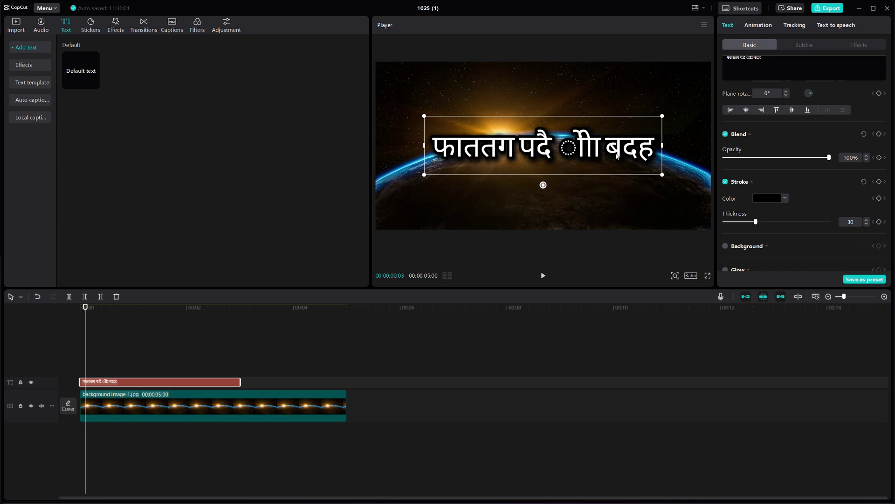
{"action": "mouse_move", "coordinate": [611, 155]}
{"action": "left_mouse_down"}
{"action": "mouse_move", "coordinate": [641, 150]}
{"action": "mouse_move", "coordinate": [600, 158]}
{"action": "left_mouse_up"}
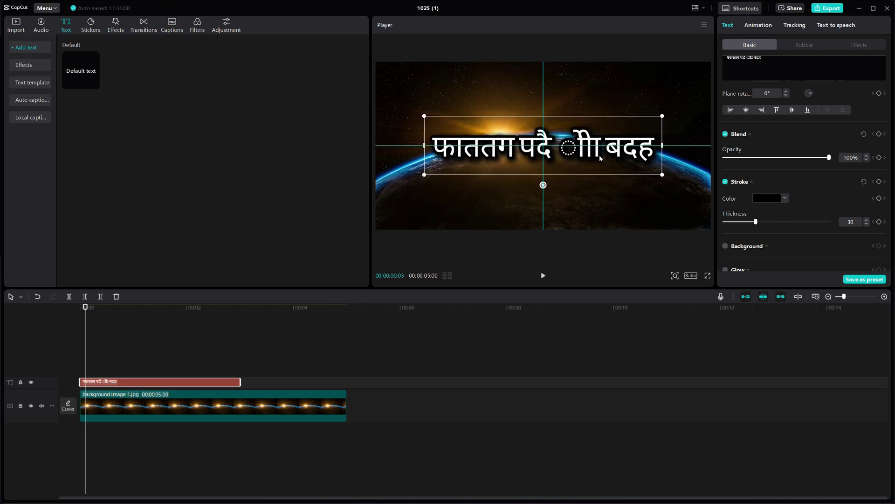
- Resize the Hindi title in the Player and extend its clip to the background's end
{"action": "left_click_drag", "start_coordinate": [662, 175], "coordinate": [708, 186]}
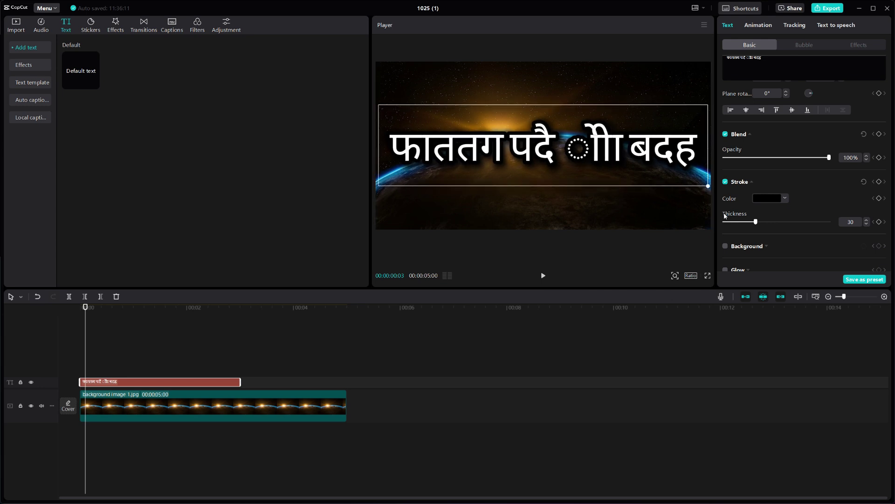
{"action": "left_click_drag", "start_coordinate": [724, 216], "coordinate": [727, 215]}
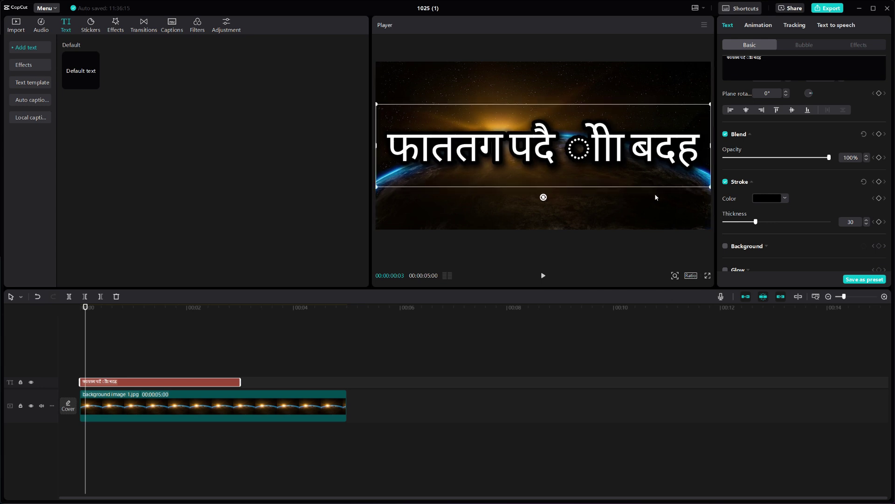
{"action": "left_click_drag", "start_coordinate": [710, 186], "coordinate": [697, 182]}
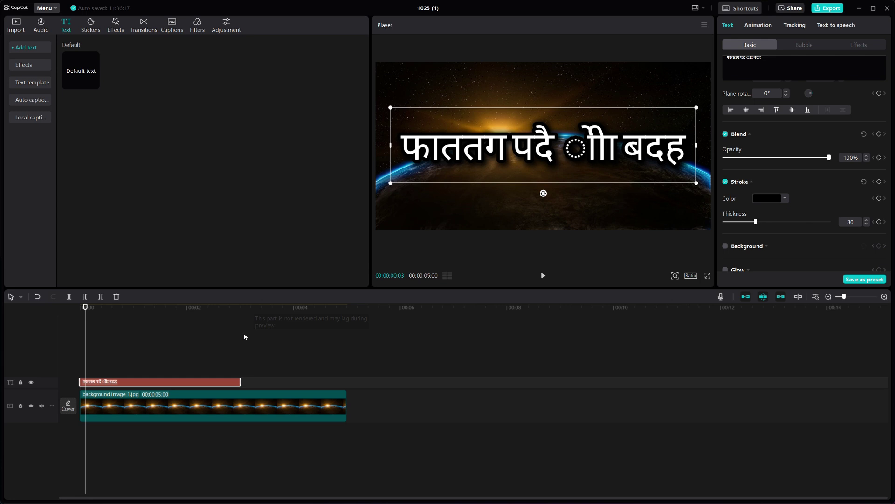
{"action": "left_click_drag", "start_coordinate": [239, 381], "coordinate": [347, 381]}
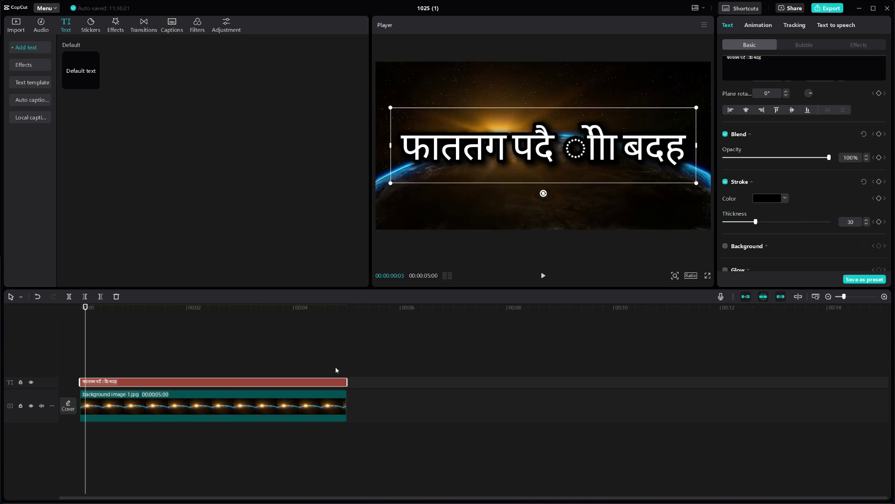
- Trim the title clip to start about a second in, previewing playback near two seconds
{"action": "key", "text": "space"}
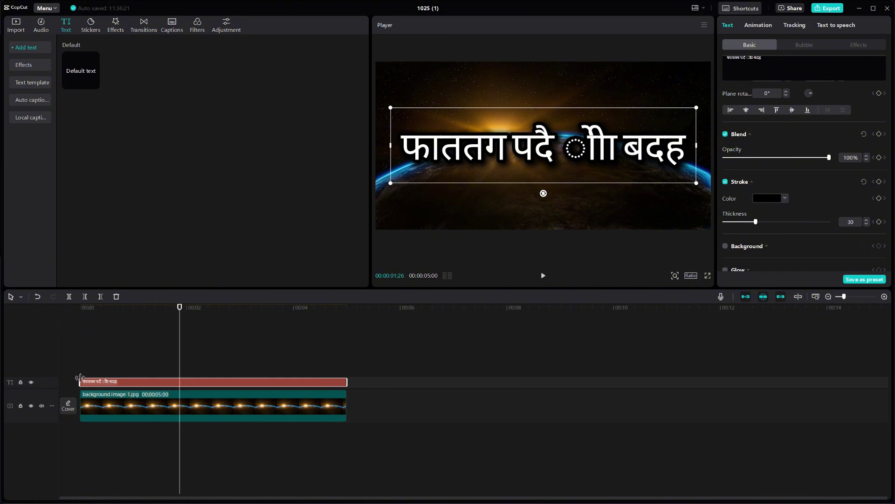
{"action": "left_click_drag", "start_coordinate": [82, 382], "coordinate": [149, 381]}
{"action": "mouse_move", "coordinate": [177, 312]}
{"action": "left_mouse_down"}
{"action": "mouse_move", "coordinate": [140, 312]}
{"action": "mouse_move", "coordinate": [179, 312]}
{"action": "left_mouse_up"}
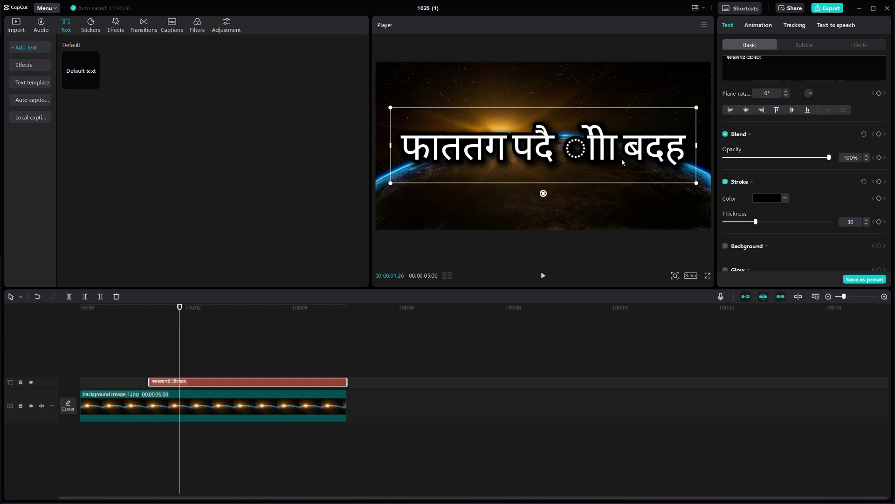
{"action": "left_click", "coordinate": [223, 315]}
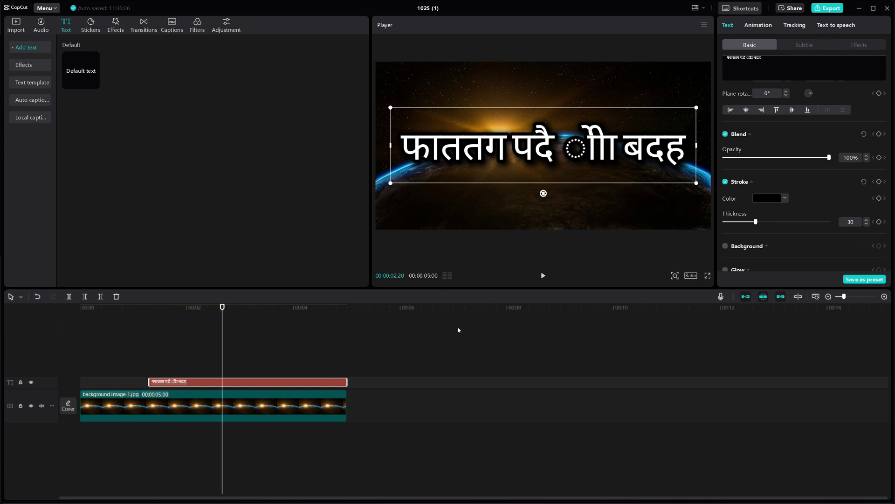